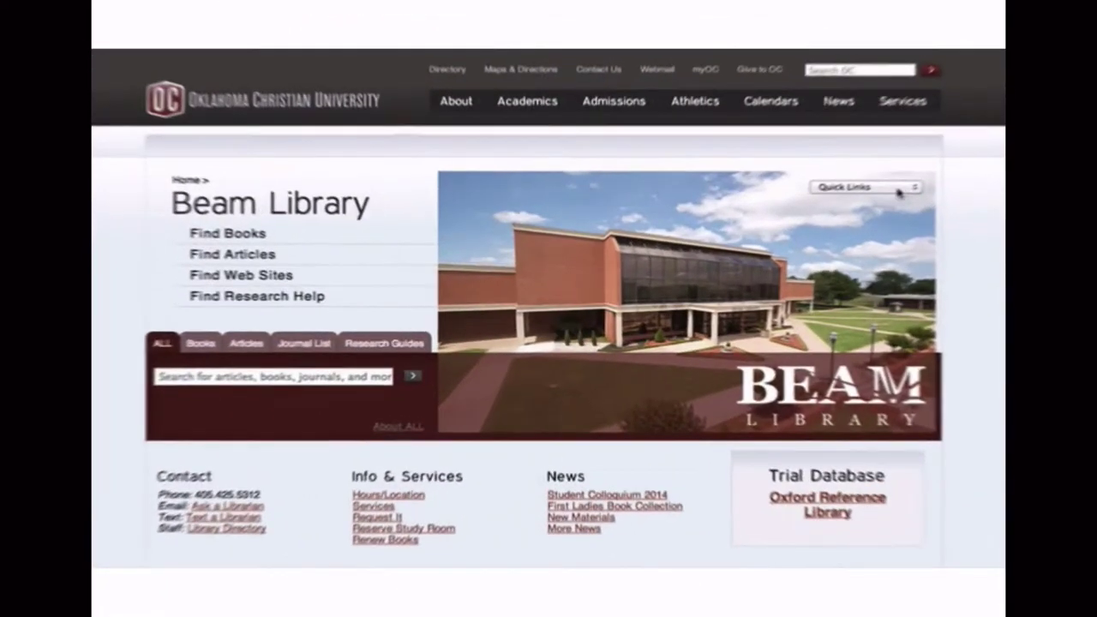
Step: Choose Academic Search from the Beam Library site's Quick Links to reach EBSCO Advanced Search
{"action": "left_click", "coordinate": [830, 214]}
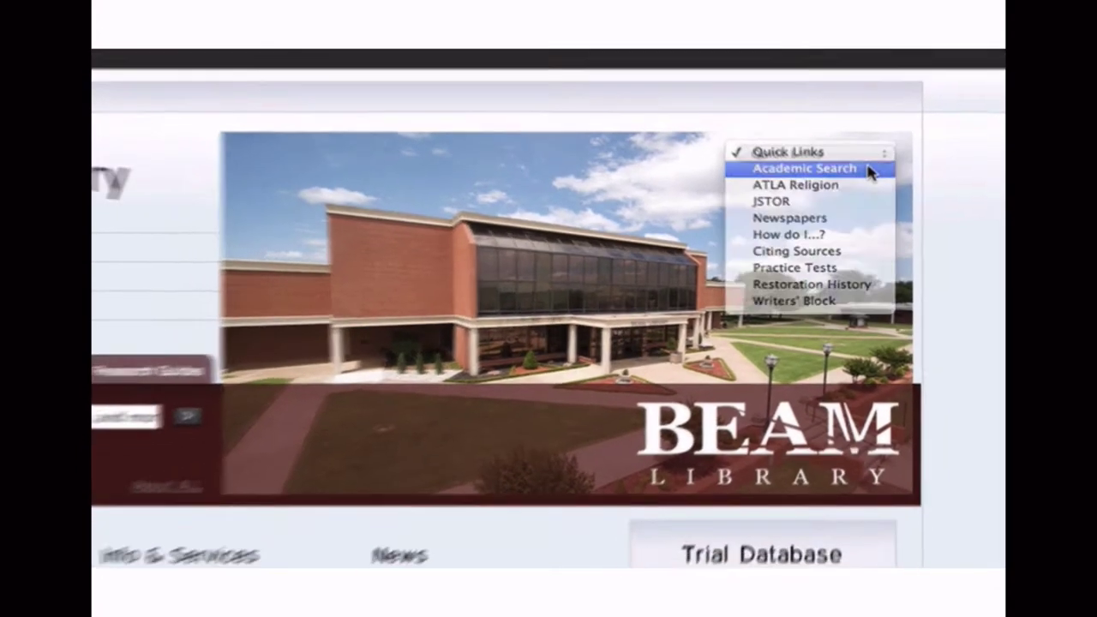
{"action": "left_click", "coordinate": [869, 158]}
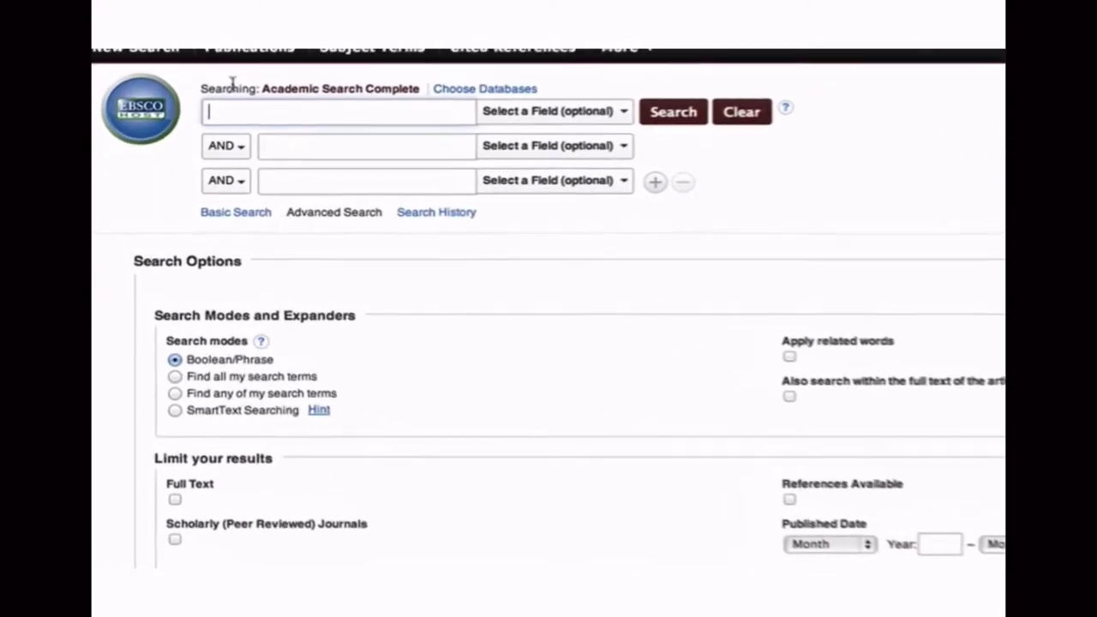
Step: Begin entering the search term gaming in the first search box
{"action": "type", "text": "ga"}
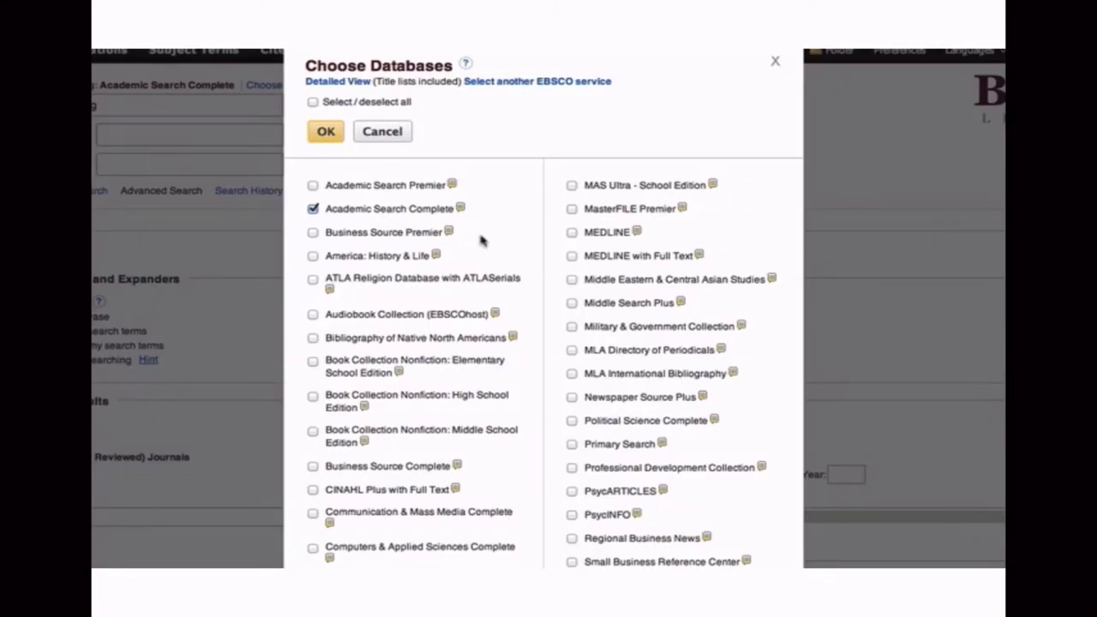
Step: Tick Business Source Premier, Communication & Mass Media Complete and Humanities International Complete in the database list
{"action": "scroll", "coordinate": [481, 241], "scroll_direction": "down", "scroll_amount": 5}
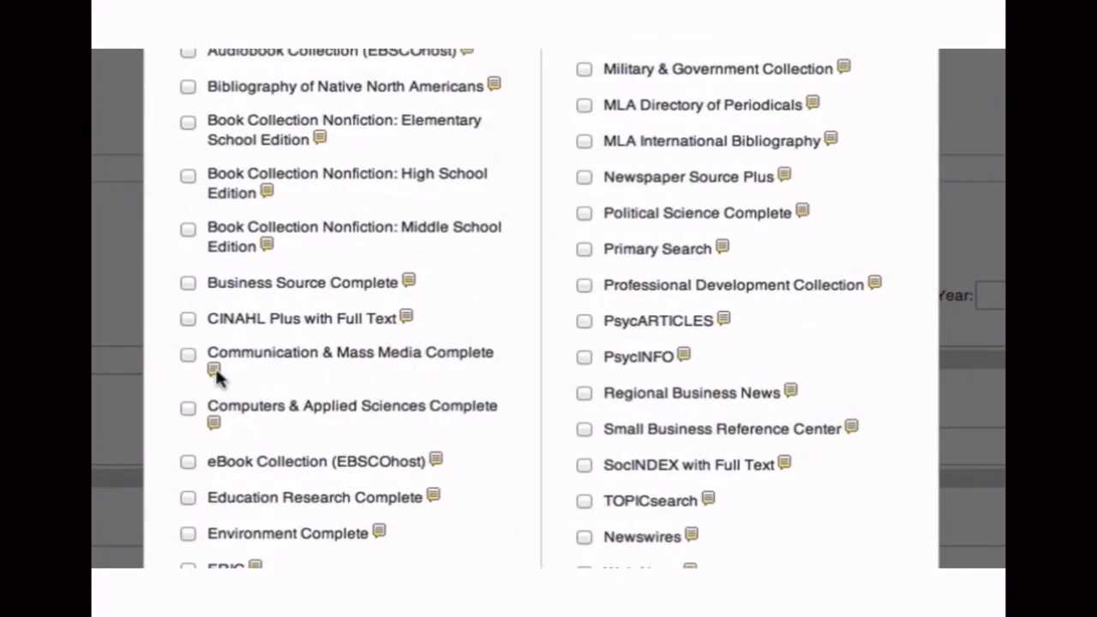
{"action": "mouse_move", "coordinate": [214, 375]}
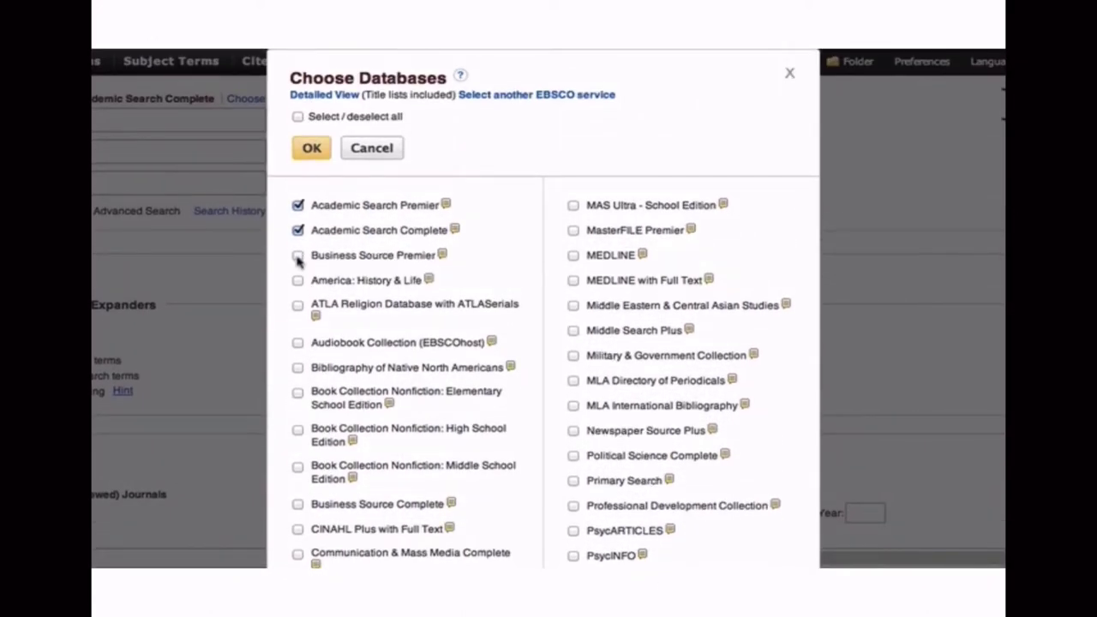
{"action": "left_click", "coordinate": [298, 255]}
{"action": "scroll", "coordinate": [312, 468], "scroll_direction": "down", "scroll_amount": 5}
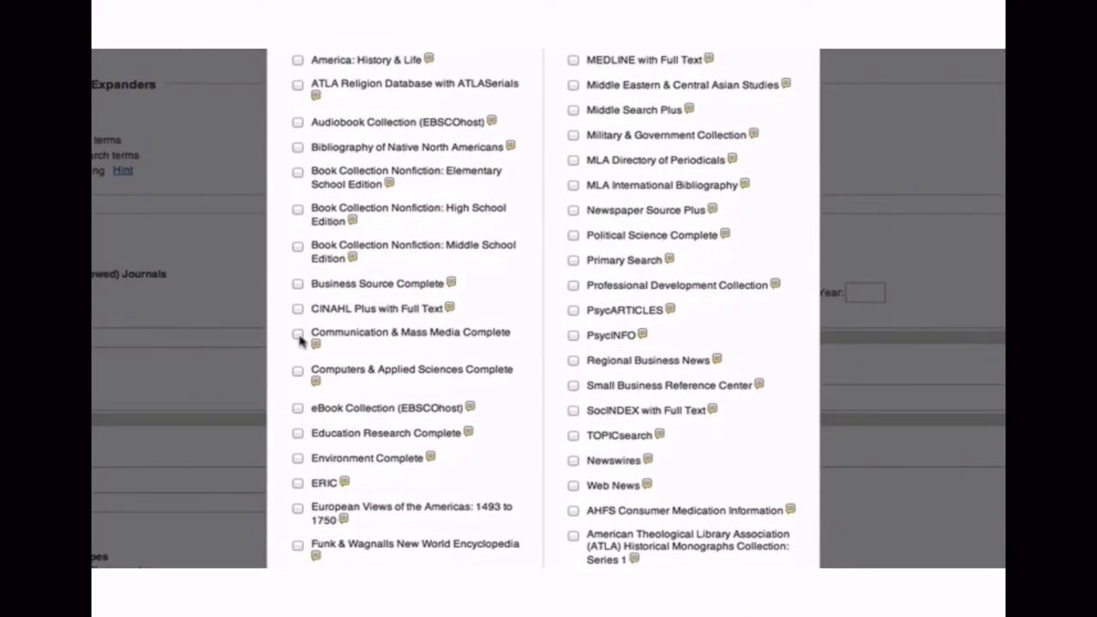
{"action": "left_click", "coordinate": [299, 334]}
{"action": "scroll", "coordinate": [314, 437], "scroll_direction": "down", "scroll_amount": 4}
{"action": "left_click", "coordinate": [297, 528]}
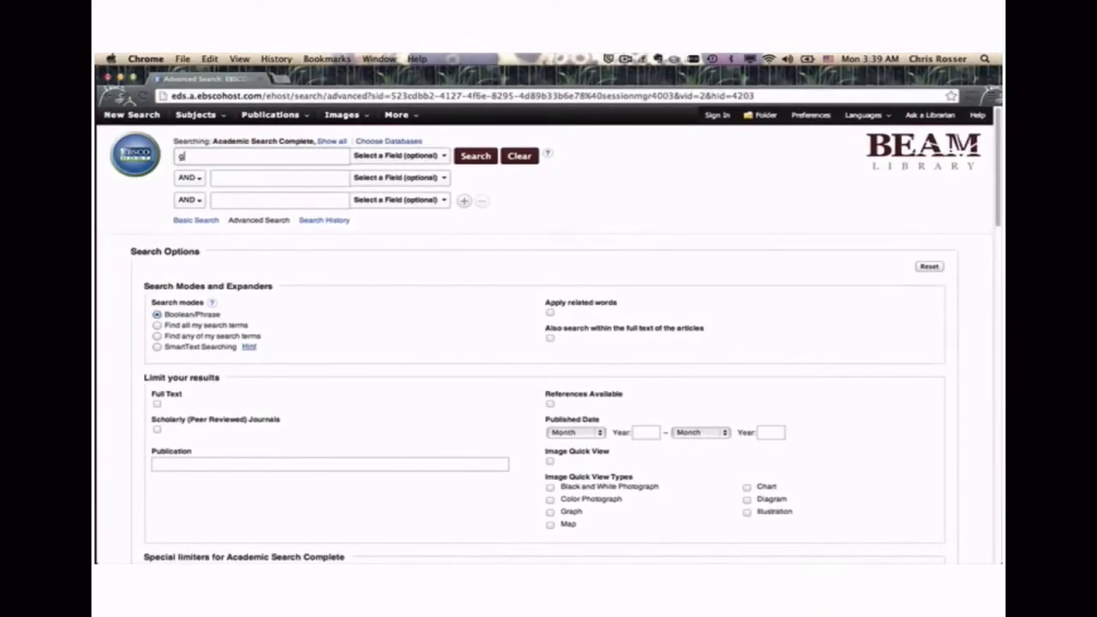
Step: Finish entering gaming and run the search, returning 88,315 results
{"action": "type", "text": "aming"}
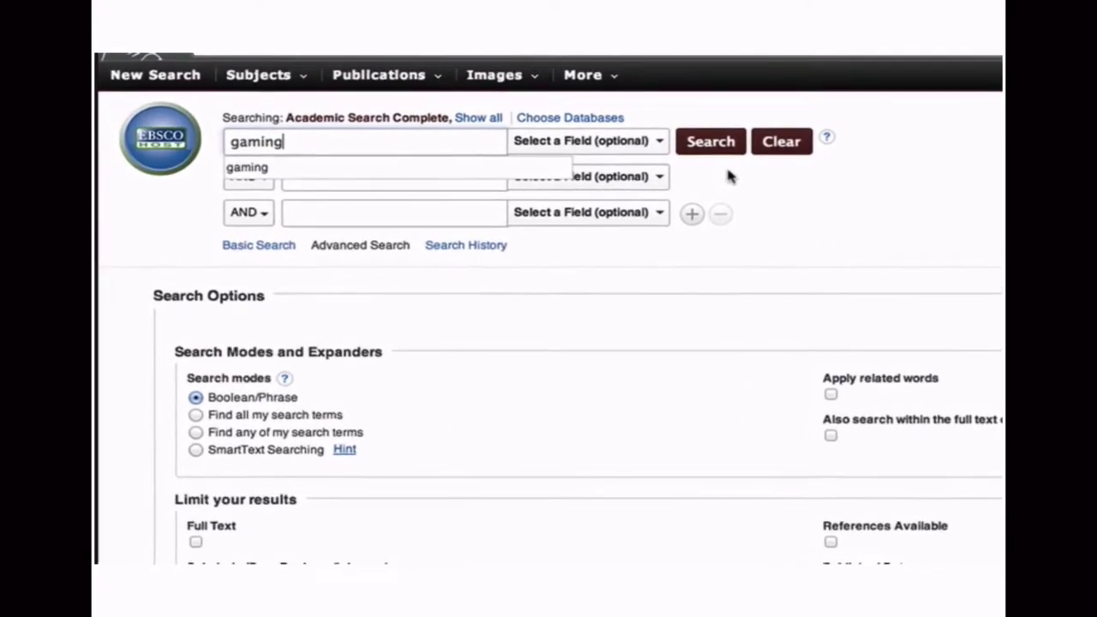
{"action": "left_click", "coordinate": [709, 143]}
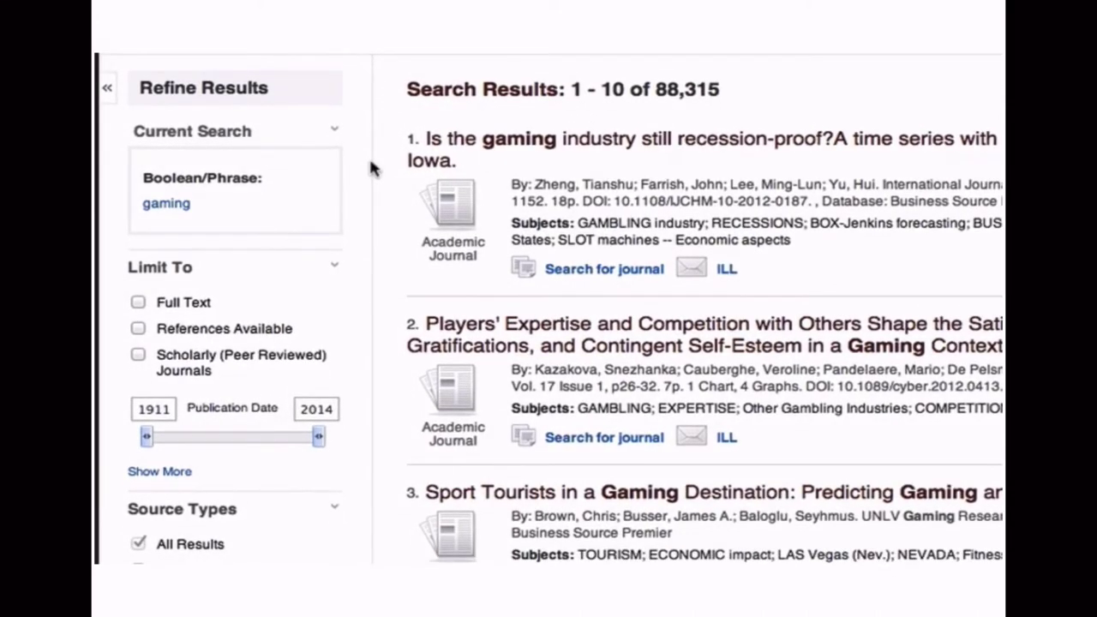
Step: Narrow to the video games thesaurus subject term and search on it alone, giving 16,725 results
{"action": "scroll", "coordinate": [370, 168], "scroll_direction": "down", "scroll_amount": 5}
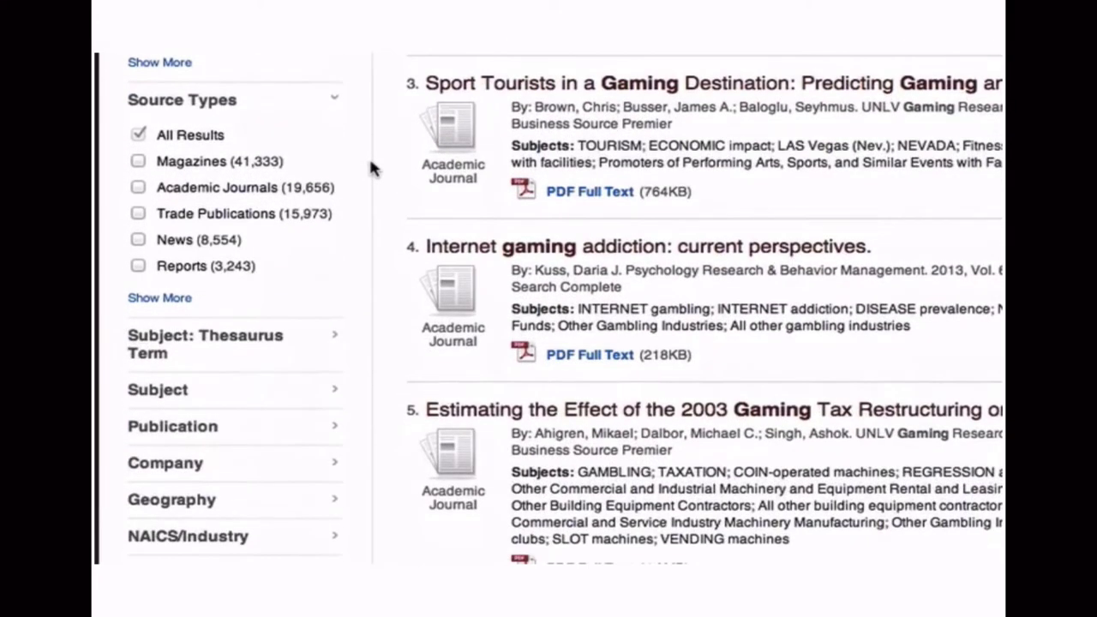
{"action": "scroll", "coordinate": [371, 168], "scroll_direction": "down", "scroll_amount": 3}
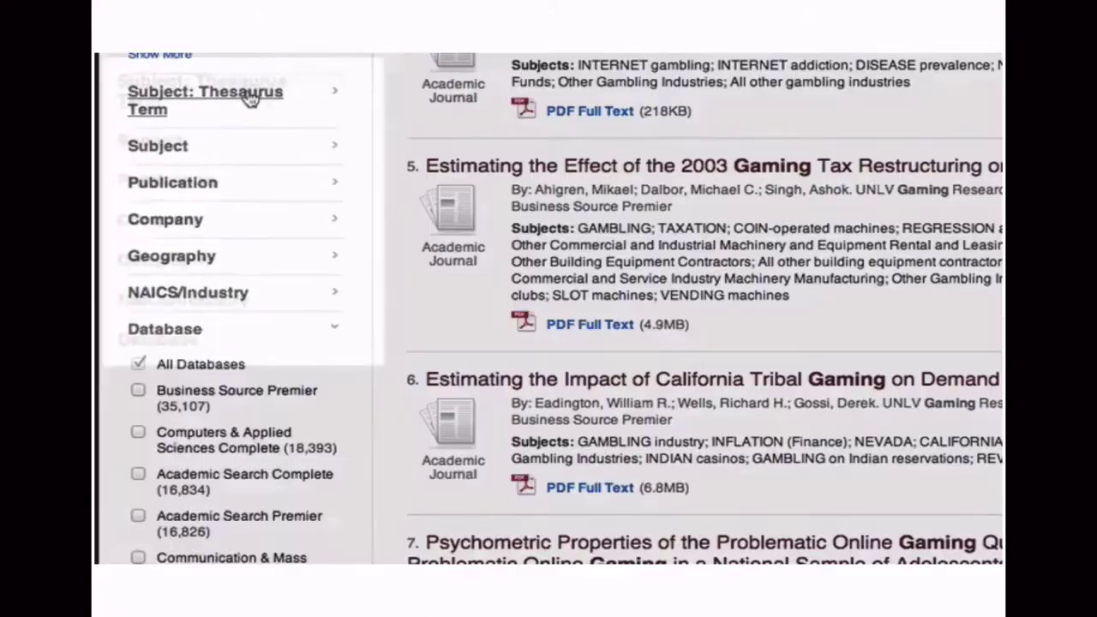
{"action": "left_click", "coordinate": [248, 97]}
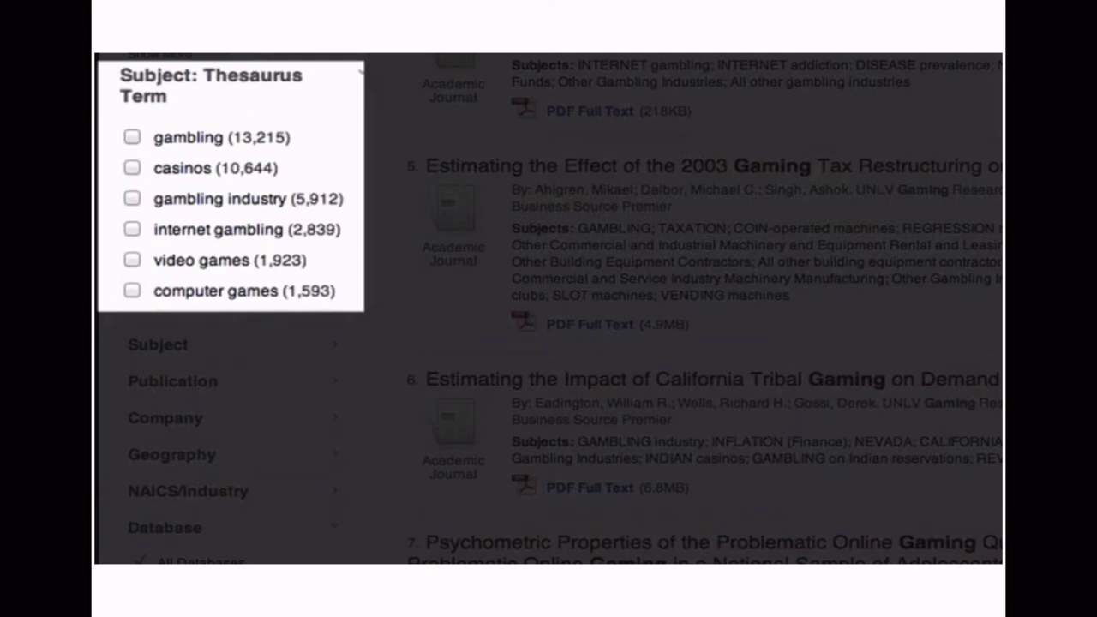
{"action": "left_click", "coordinate": [225, 262]}
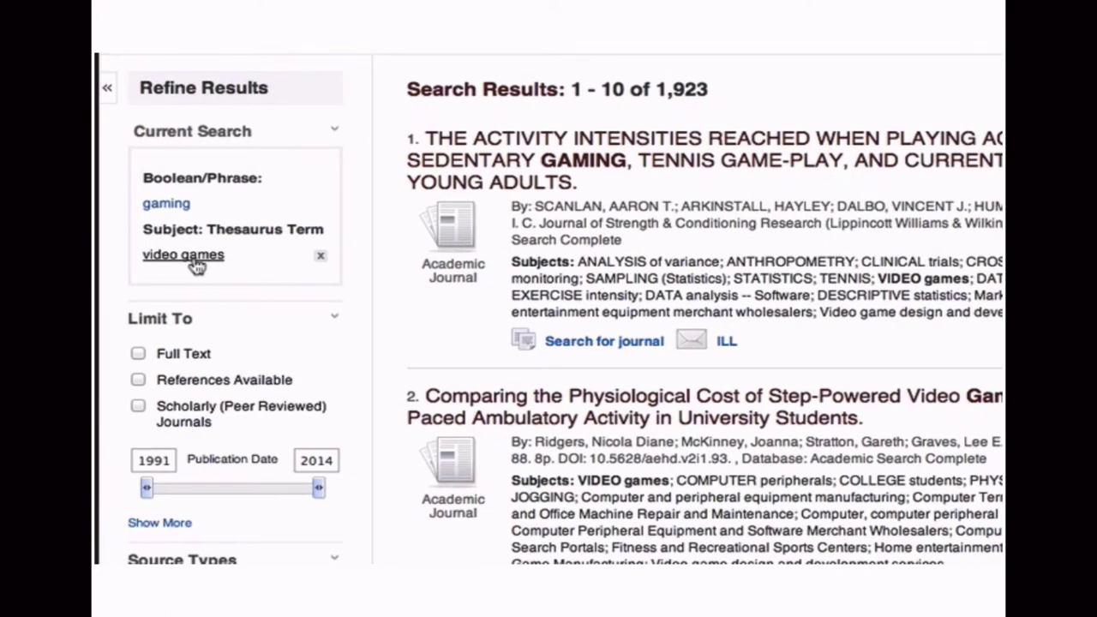
{"action": "left_click", "coordinate": [197, 267]}
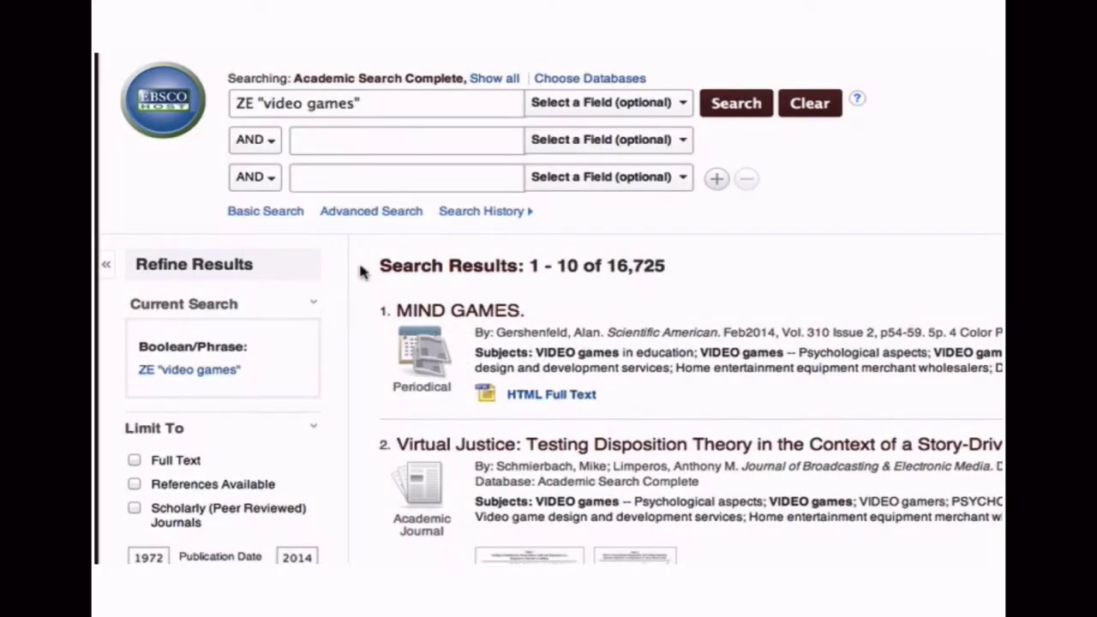
Step: From the MIND GAMES. record, search the VIDEO games subject heading, giving 38,853 results
{"action": "left_click", "coordinate": [435, 312]}
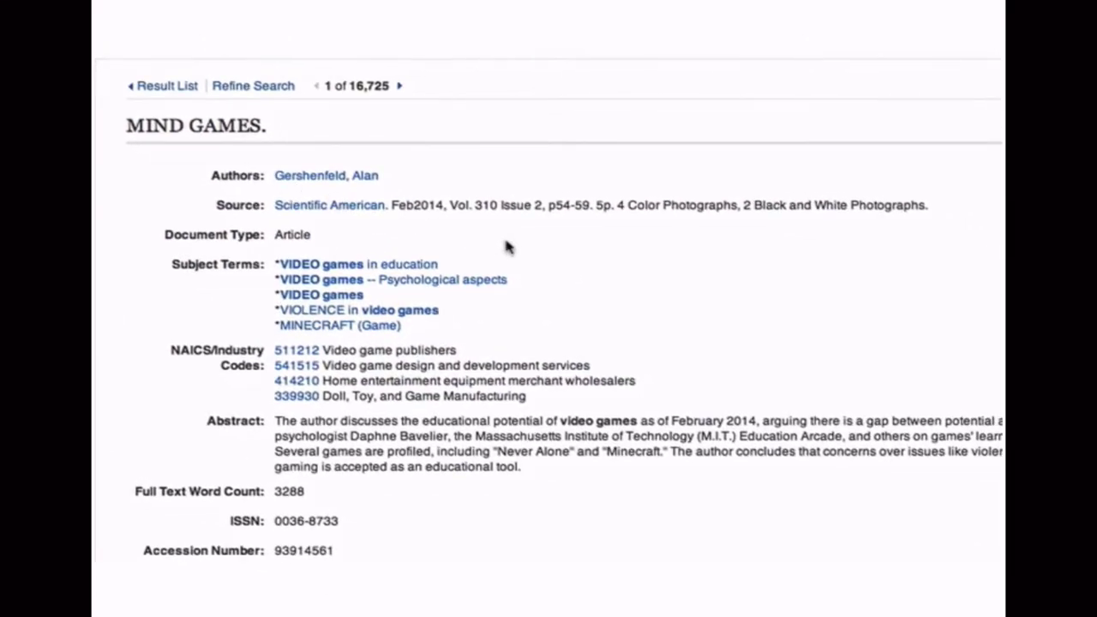
{"action": "left_click", "coordinate": [309, 296]}
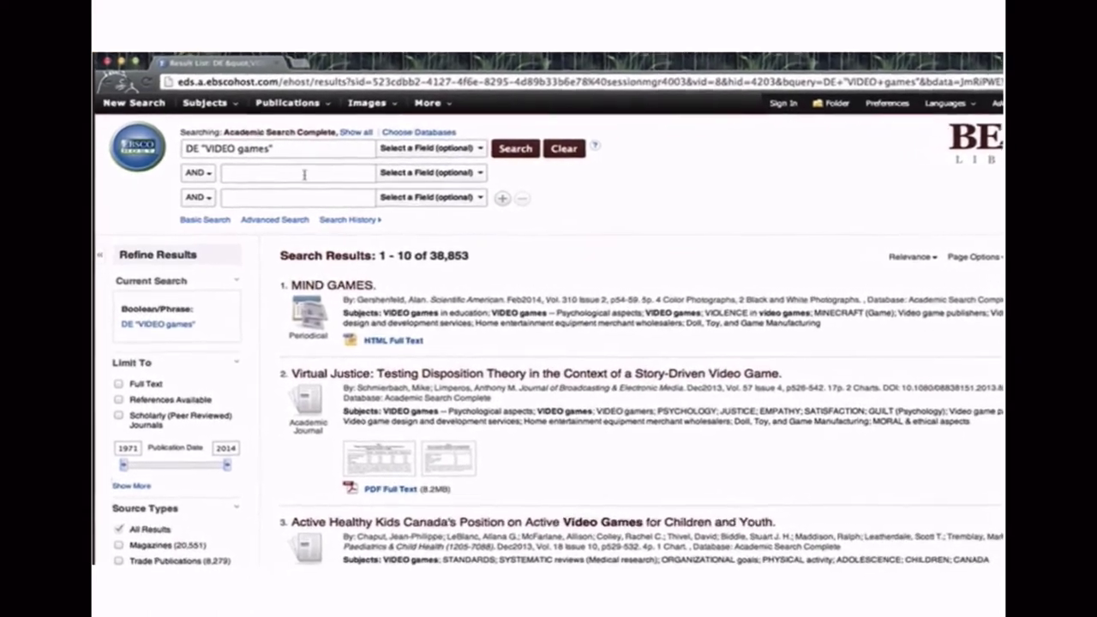
Step: Add children as a second All Text search term and run the search, giving 7,510 results
{"action": "left_click", "coordinate": [304, 171]}
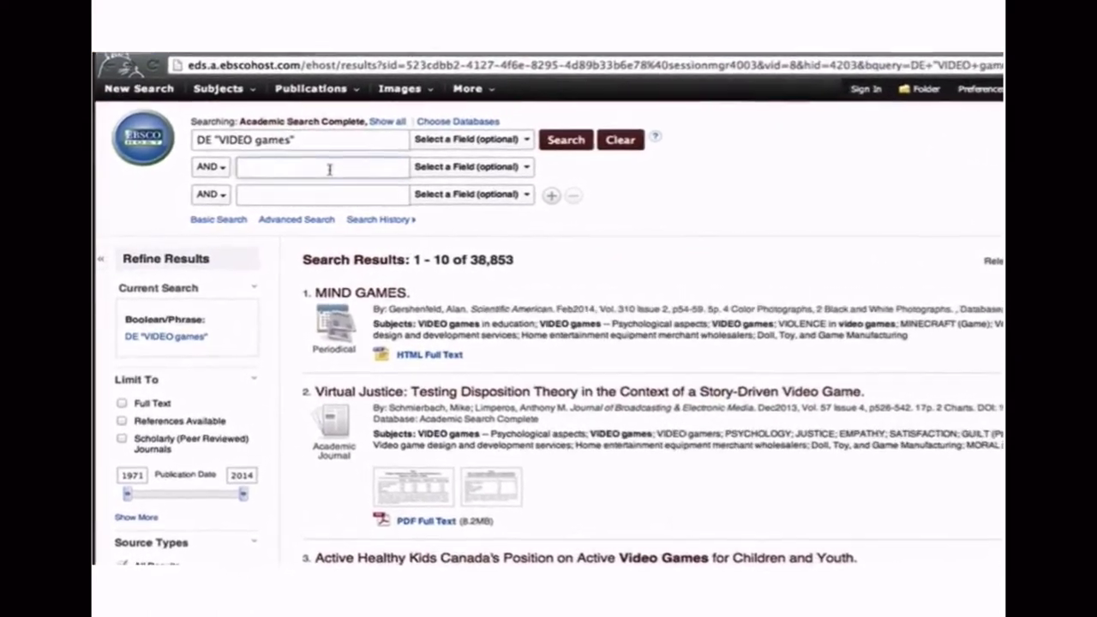
{"action": "type", "text": "chil"}
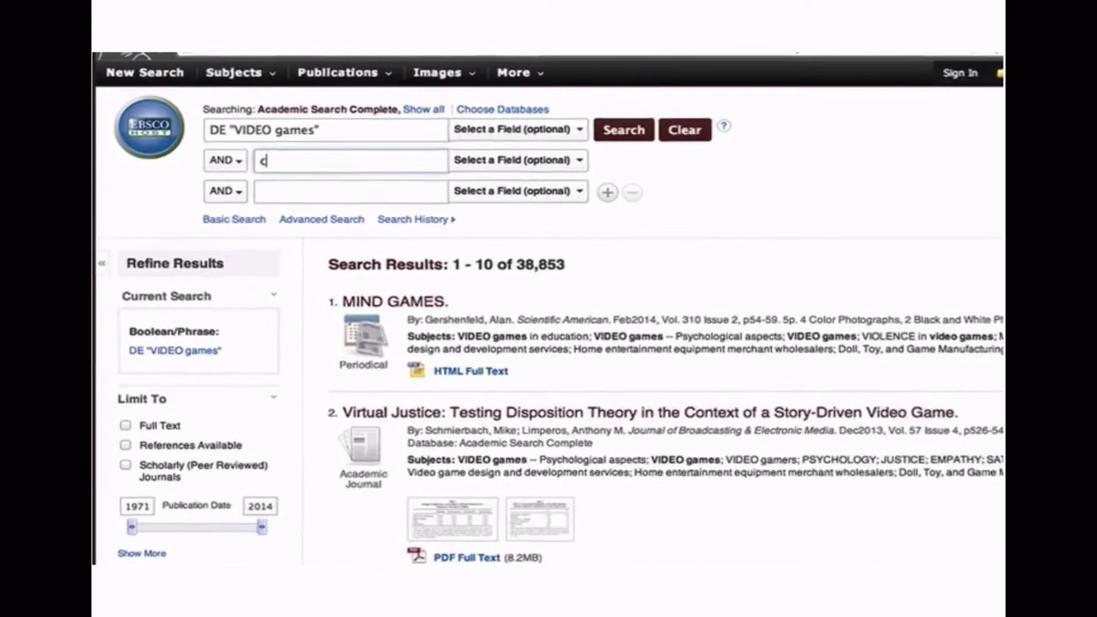
{"action": "type", "text": "dren"}
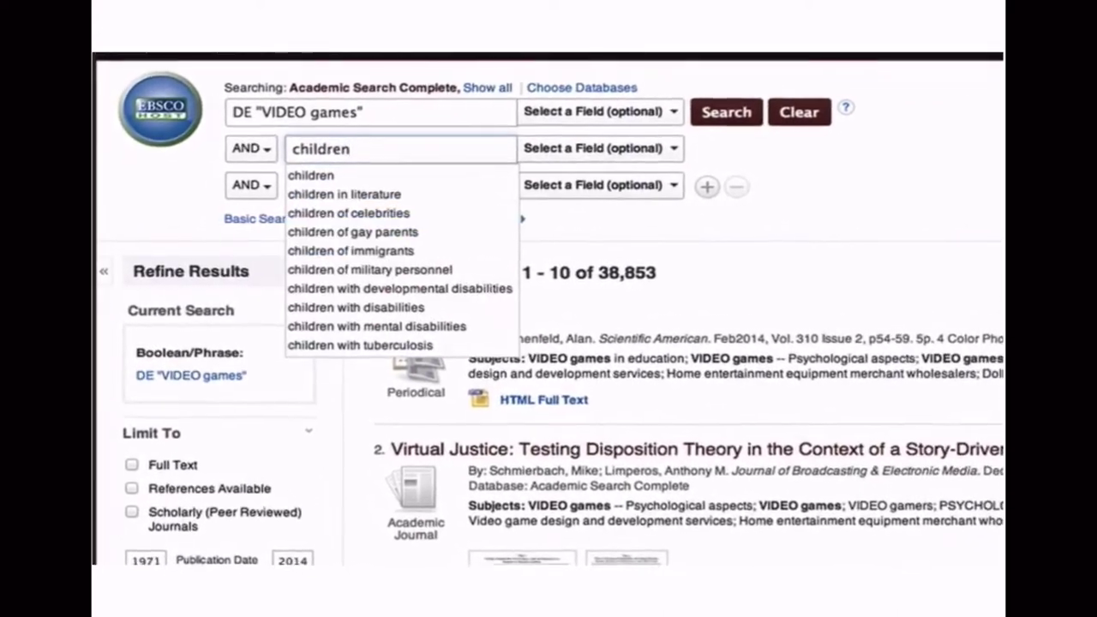
{"action": "left_click", "coordinate": [751, 111]}
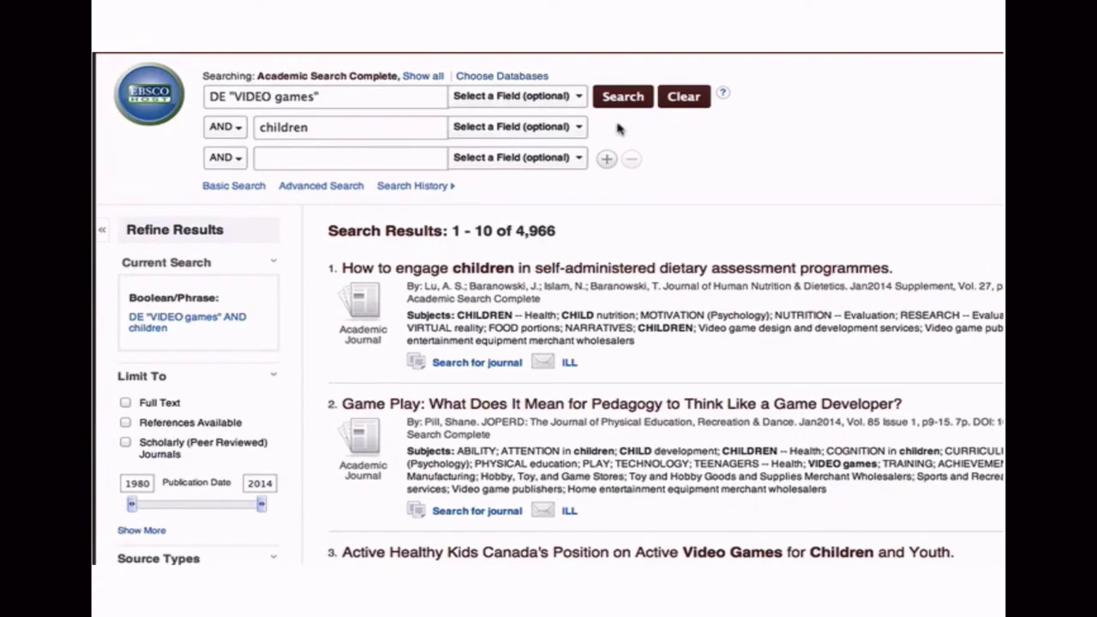
{"action": "left_click", "coordinate": [523, 127]}
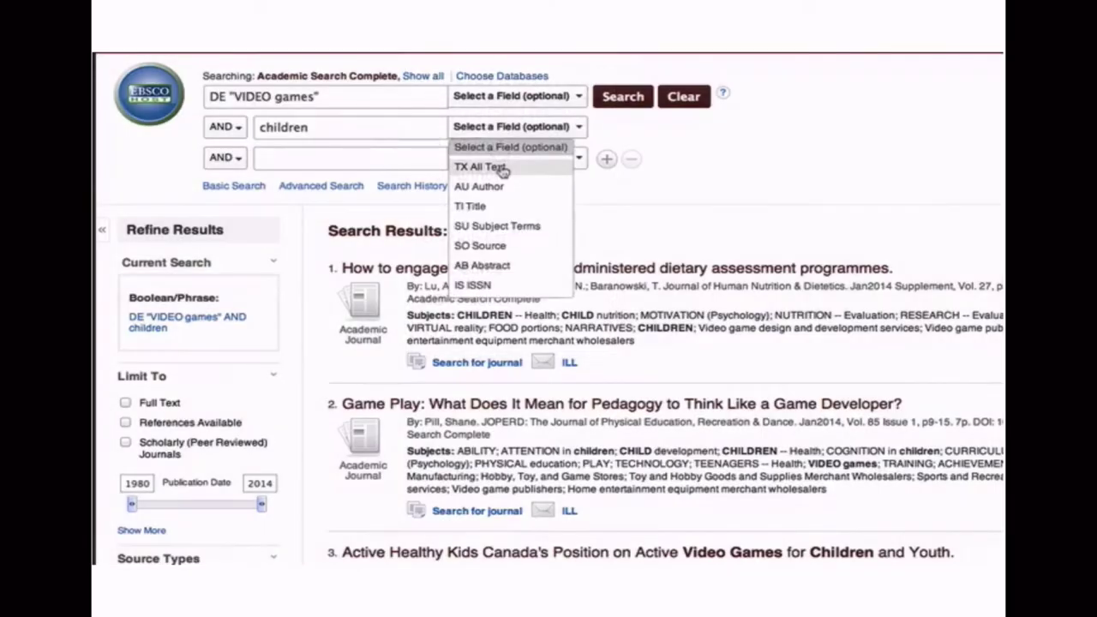
{"action": "left_click", "coordinate": [504, 166]}
{"action": "left_click", "coordinate": [622, 97]}
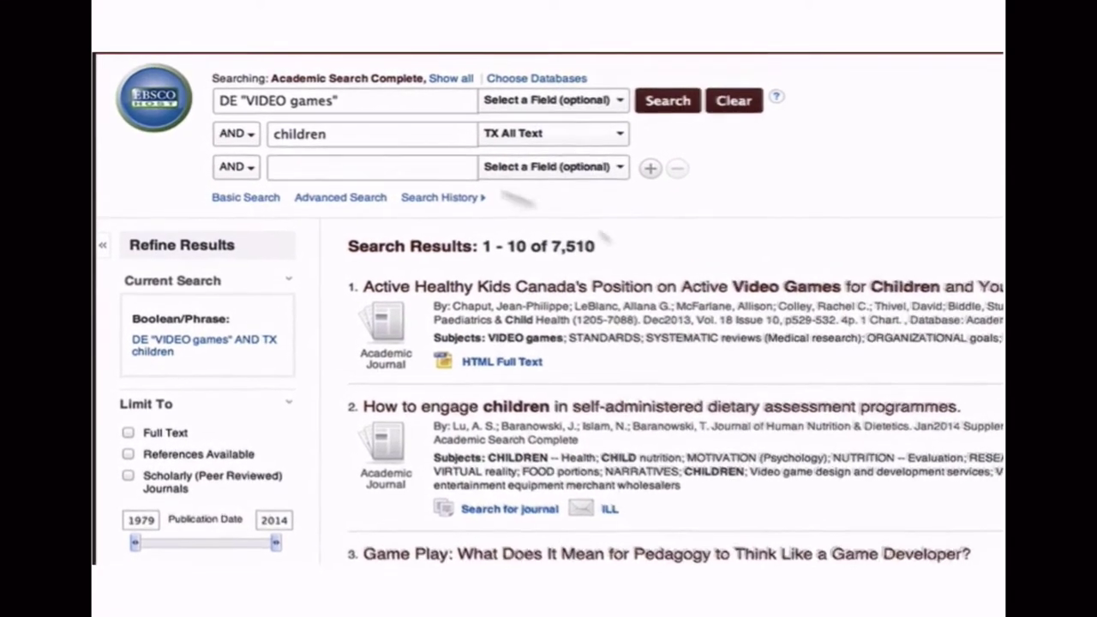
Step: Replace children with the truncated child* and rerun, giving 7,653 results
{"action": "double_click", "coordinate": [301, 134]}
{"action": "type", "text": "chi"}
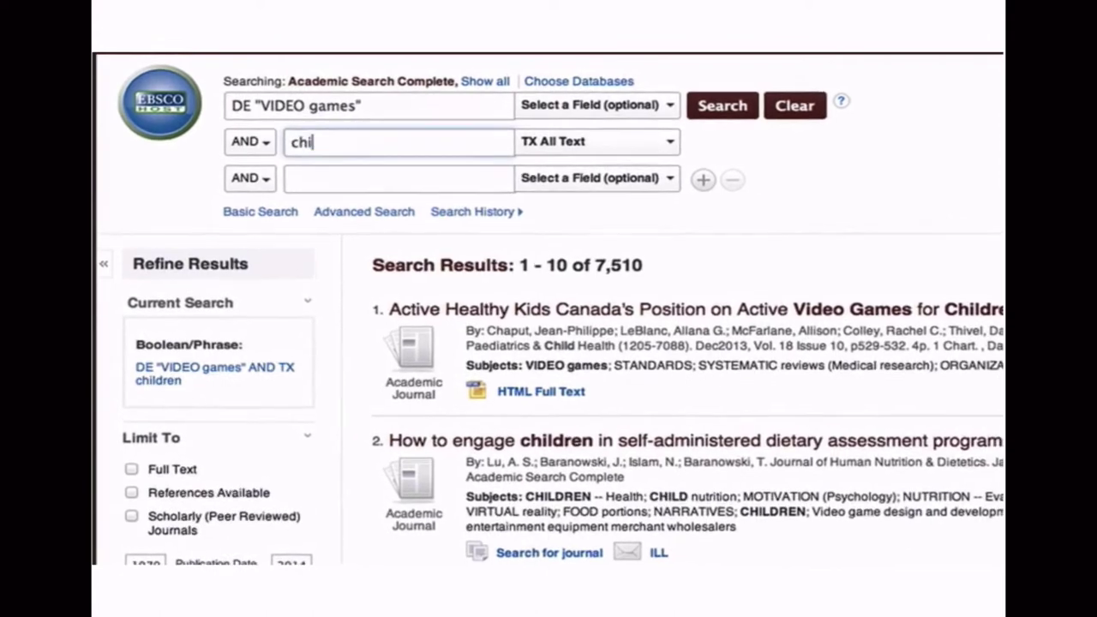
{"action": "type", "text": "ld*"}
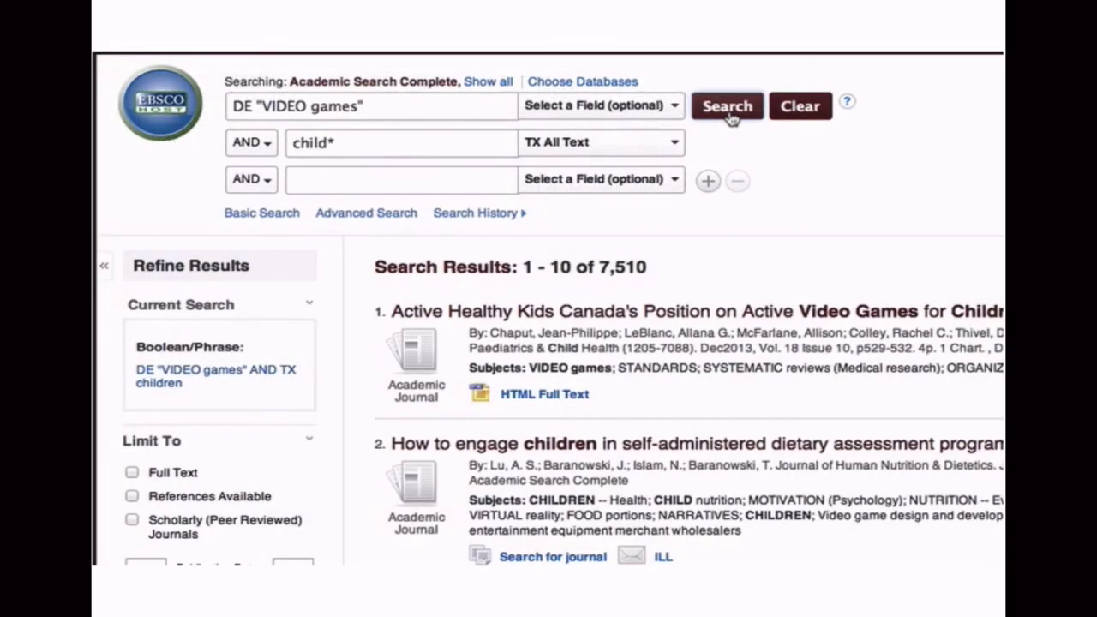
{"action": "left_click", "coordinate": [729, 108]}
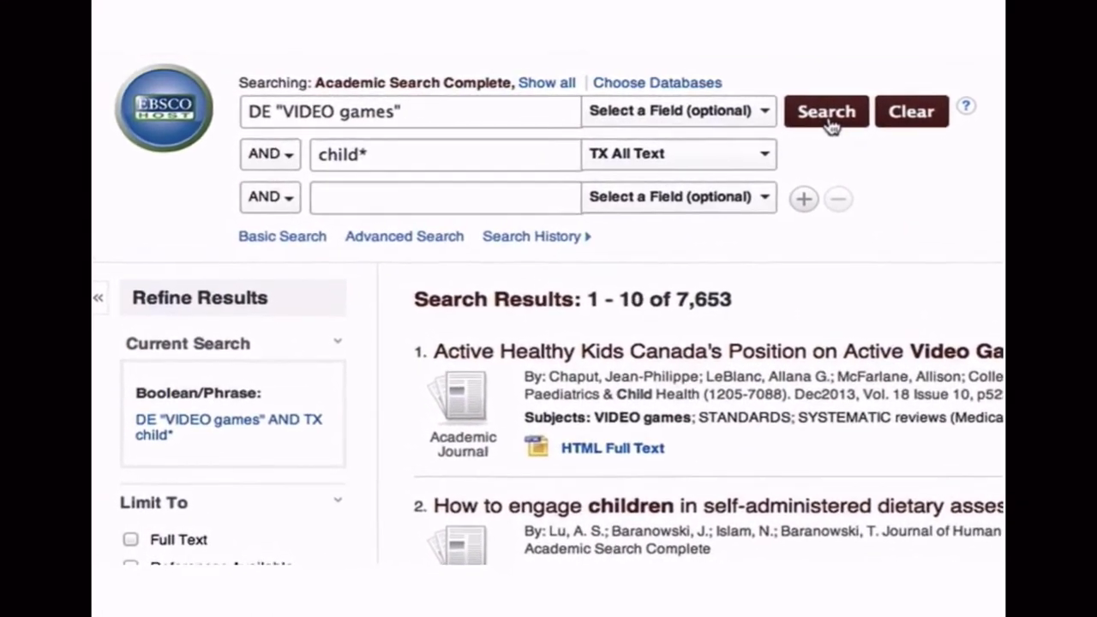
Step: Add fantasy and parent as TX All Text terms and run the search, leaving 336 results
{"action": "left_click", "coordinate": [467, 200]}
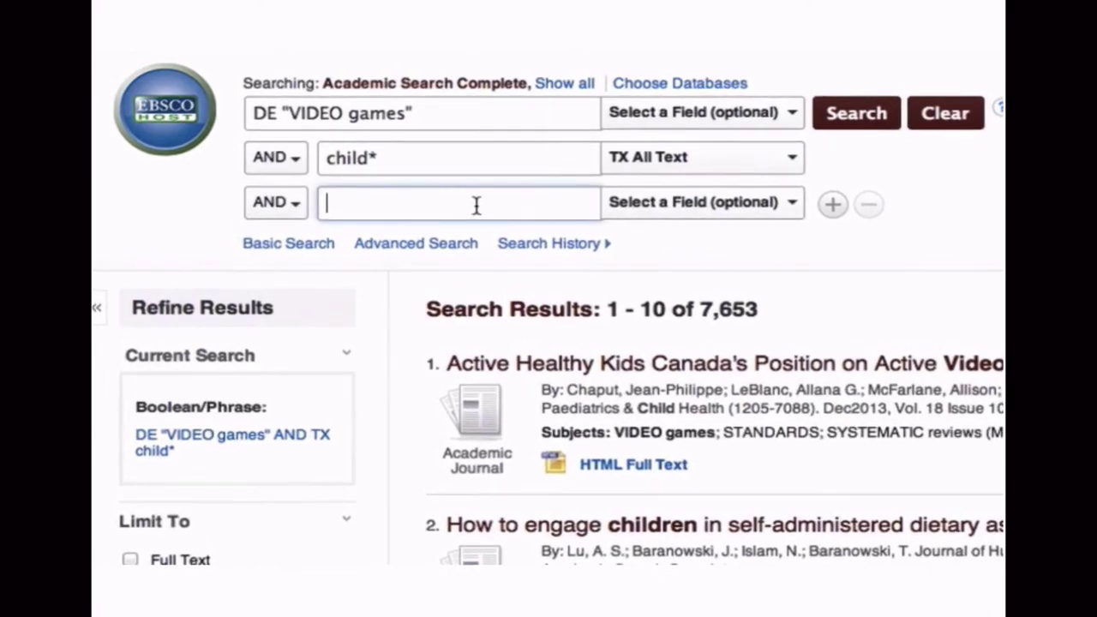
{"action": "left_click", "coordinate": [632, 212]}
{"action": "left_click", "coordinate": [643, 259]}
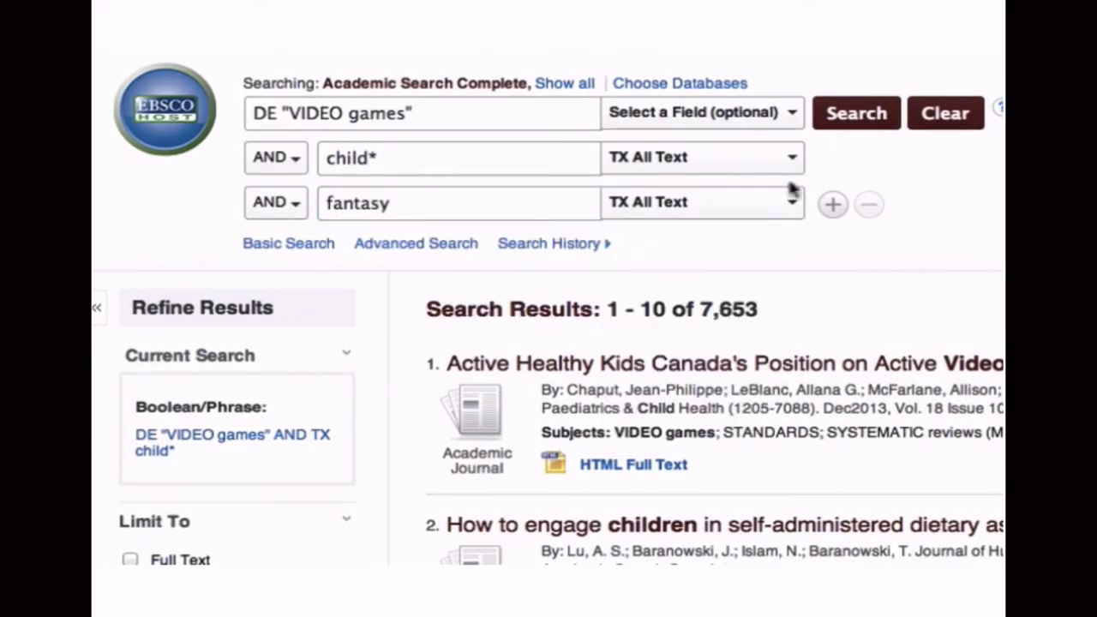
{"action": "left_click", "coordinate": [832, 204]}
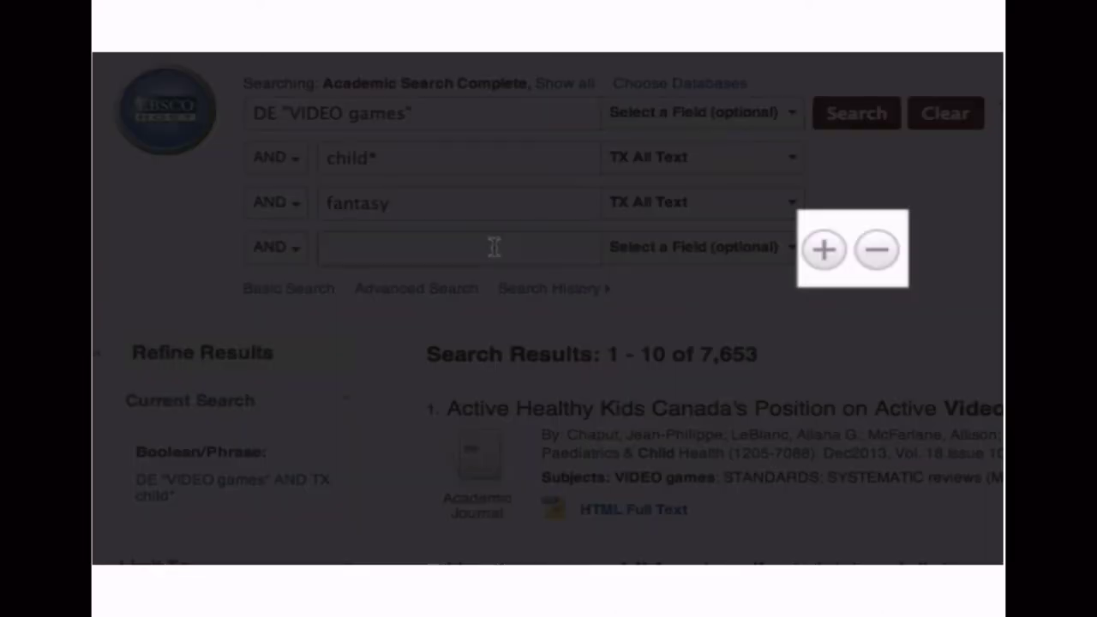
{"action": "type", "text": "parent"}
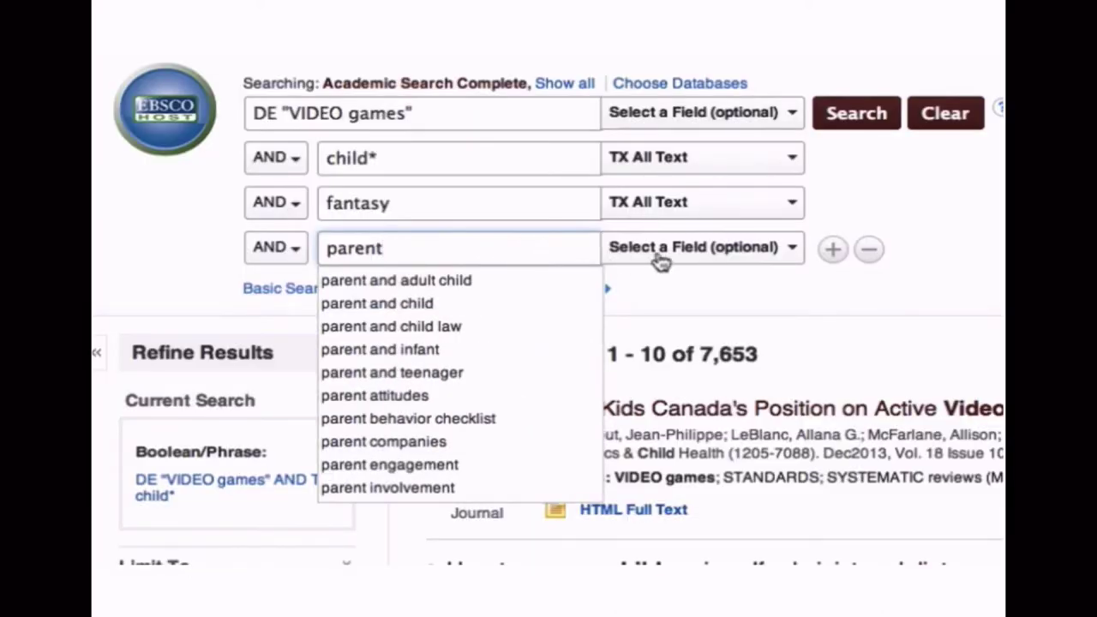
{"action": "left_click", "coordinate": [660, 249]}
{"action": "left_click", "coordinate": [656, 310]}
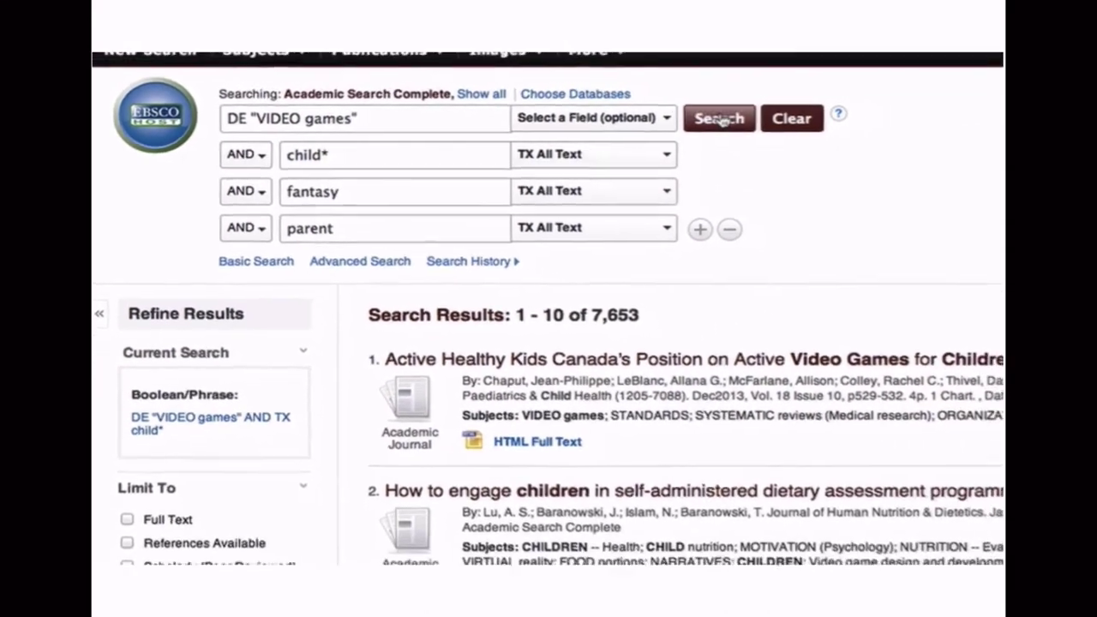
{"action": "left_click", "coordinate": [720, 119]}
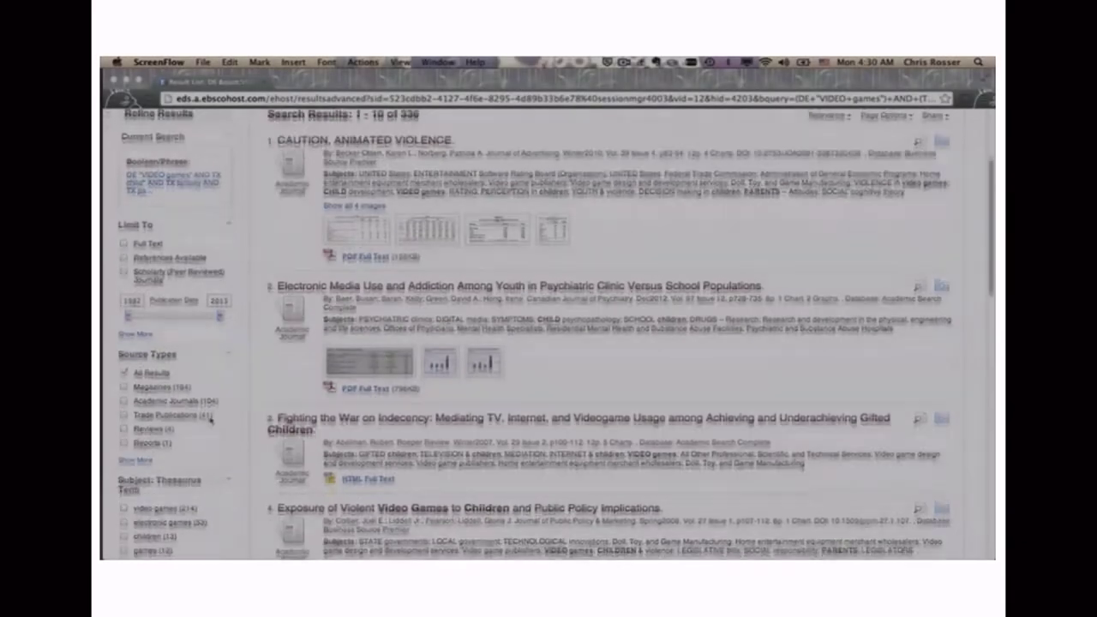
Step: Limit results to Full Text, publication start year 2005, and the Academic Journals source type
{"action": "scroll", "coordinate": [210, 419], "scroll_direction": "down", "scroll_amount": 1}
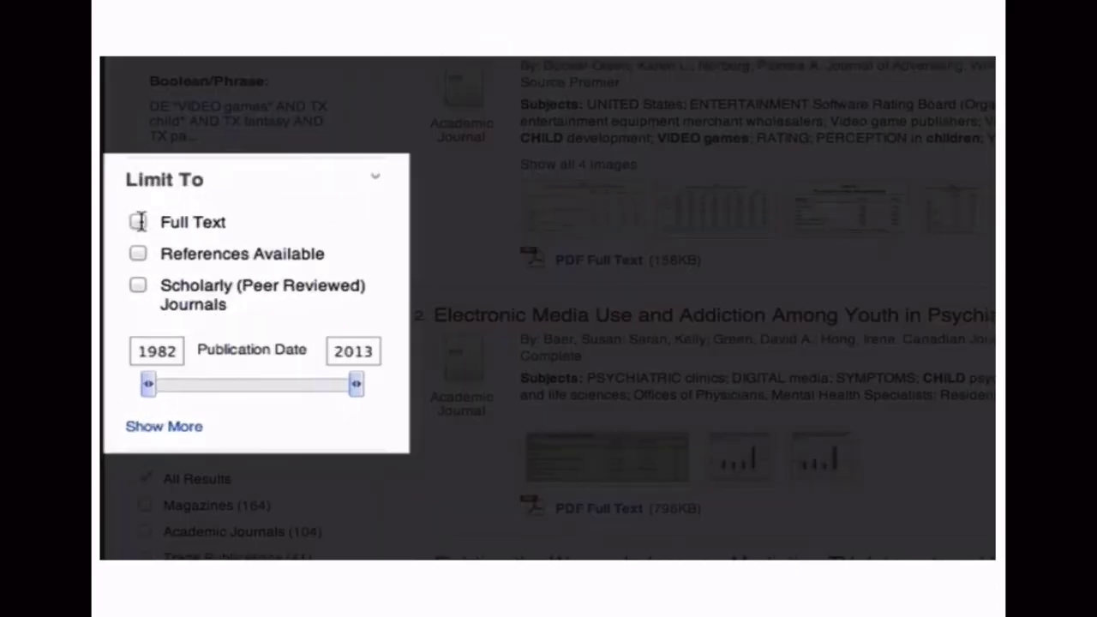
{"action": "left_click", "coordinate": [138, 221]}
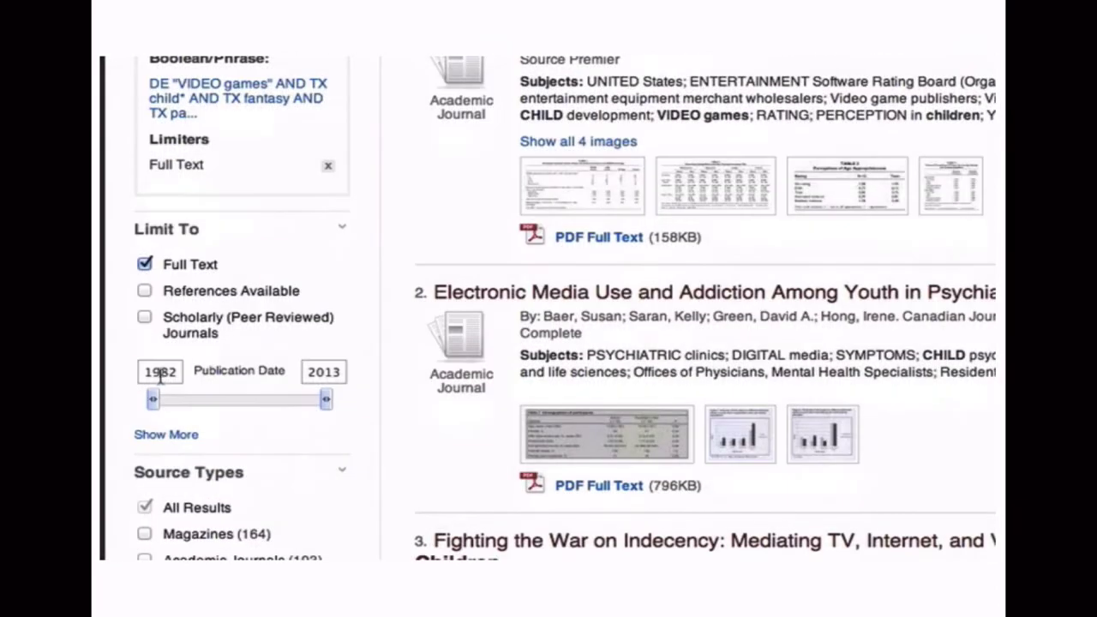
{"action": "type", "text": "2005"}
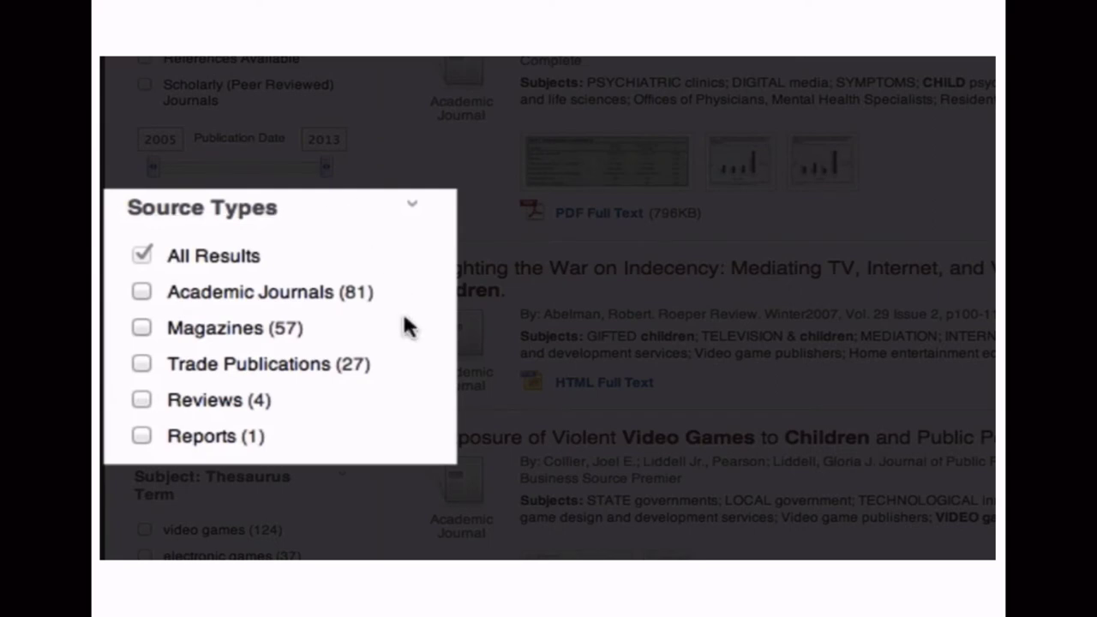
{"action": "scroll", "coordinate": [407, 326], "scroll_direction": "down", "scroll_amount": 2}
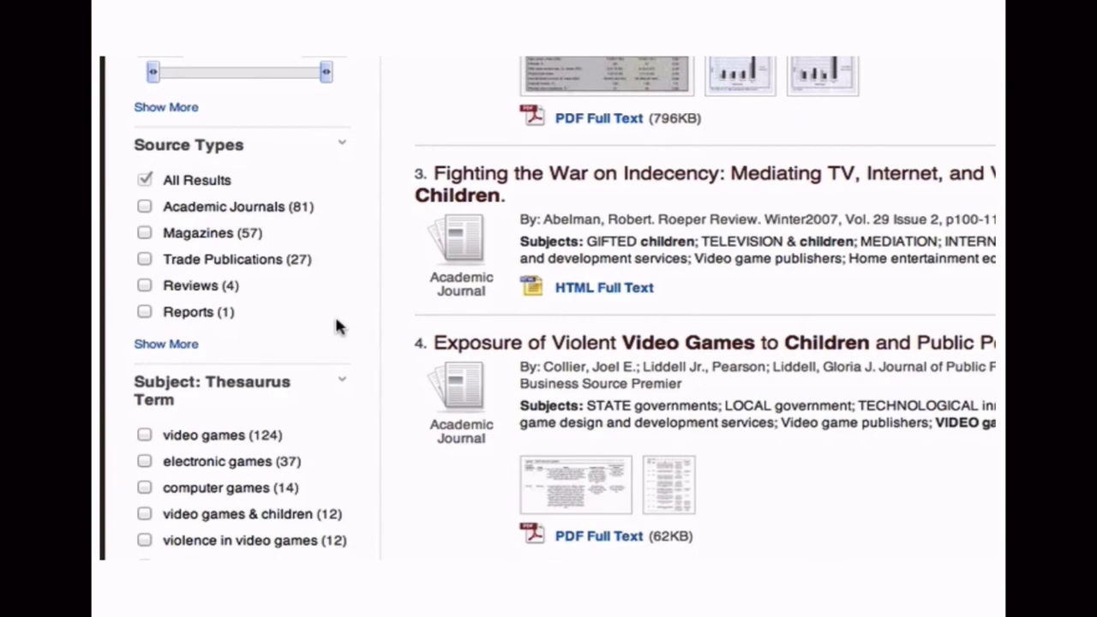
{"action": "left_click", "coordinate": [202, 235]}
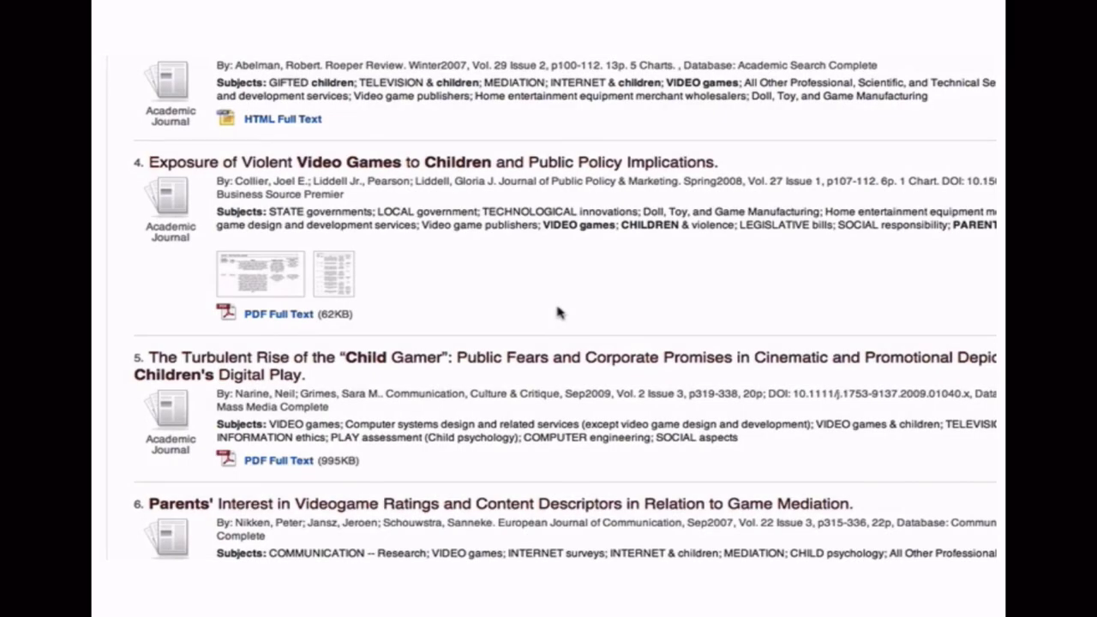
Step: Scroll the result list to find The Turbulent Rise of the "Child Gamer" article
{"action": "scroll", "coordinate": [557, 313], "scroll_direction": "down", "scroll_amount": 5}
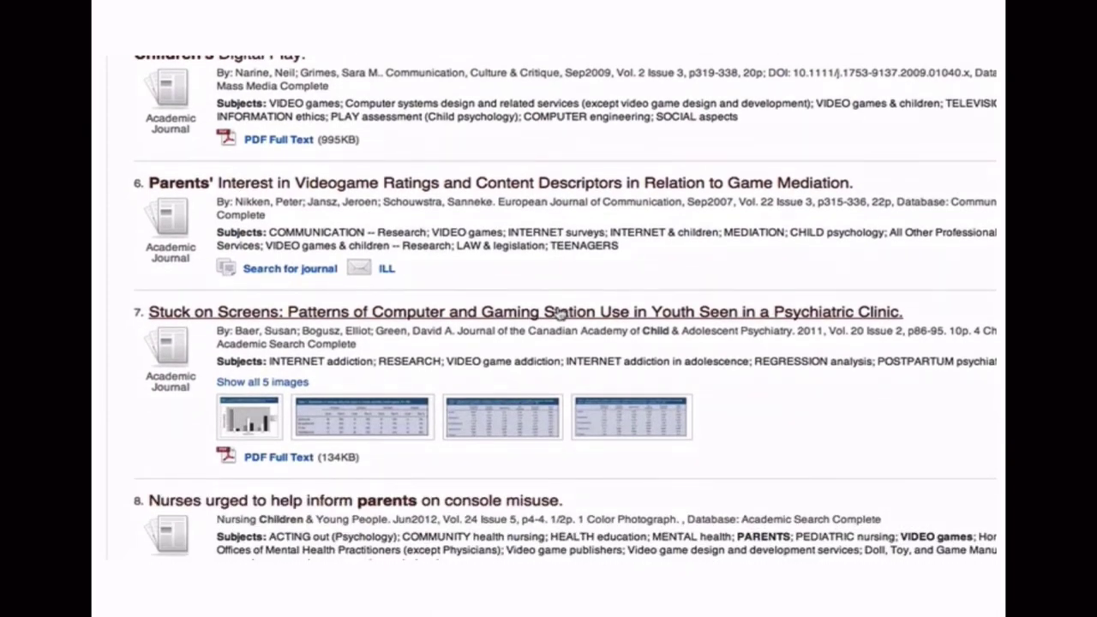
{"action": "scroll", "coordinate": [557, 313], "scroll_direction": "down", "scroll_amount": 1}
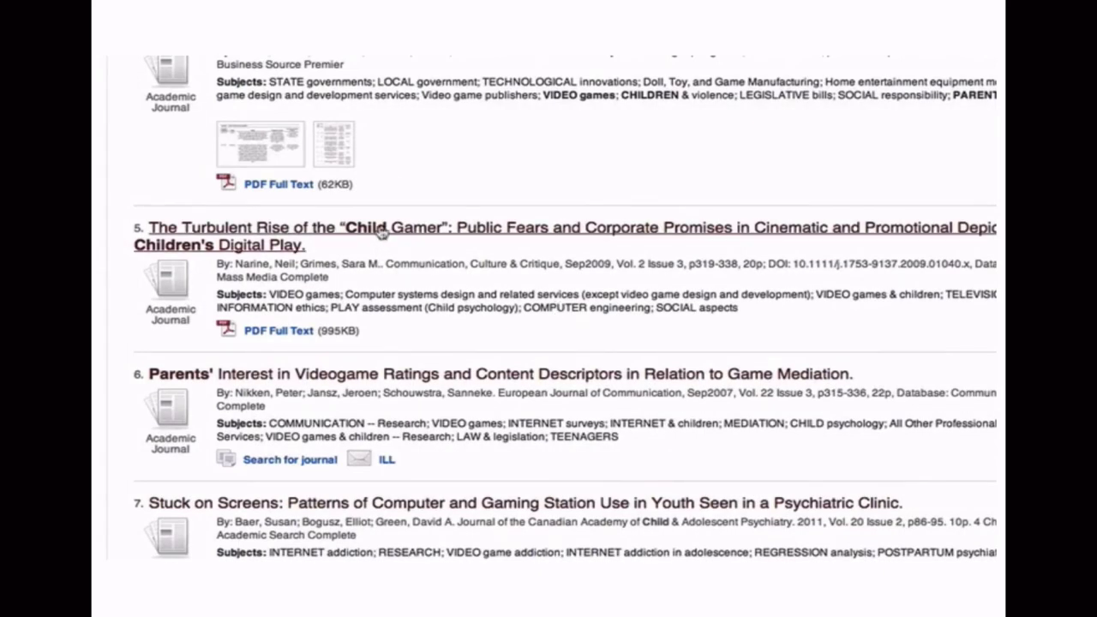
Step: Open result 5's full record and show its Harvard, MLA and Vancouver citation formats
{"action": "left_click", "coordinate": [382, 231]}
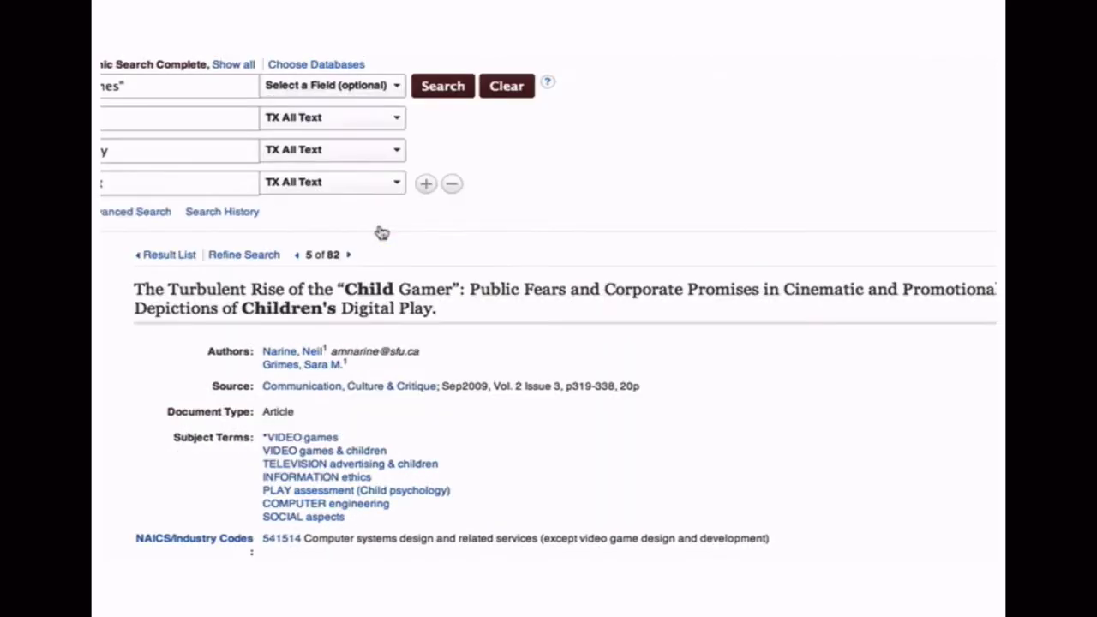
{"action": "scroll", "coordinate": [666, 402], "scroll_direction": "down", "scroll_amount": 3}
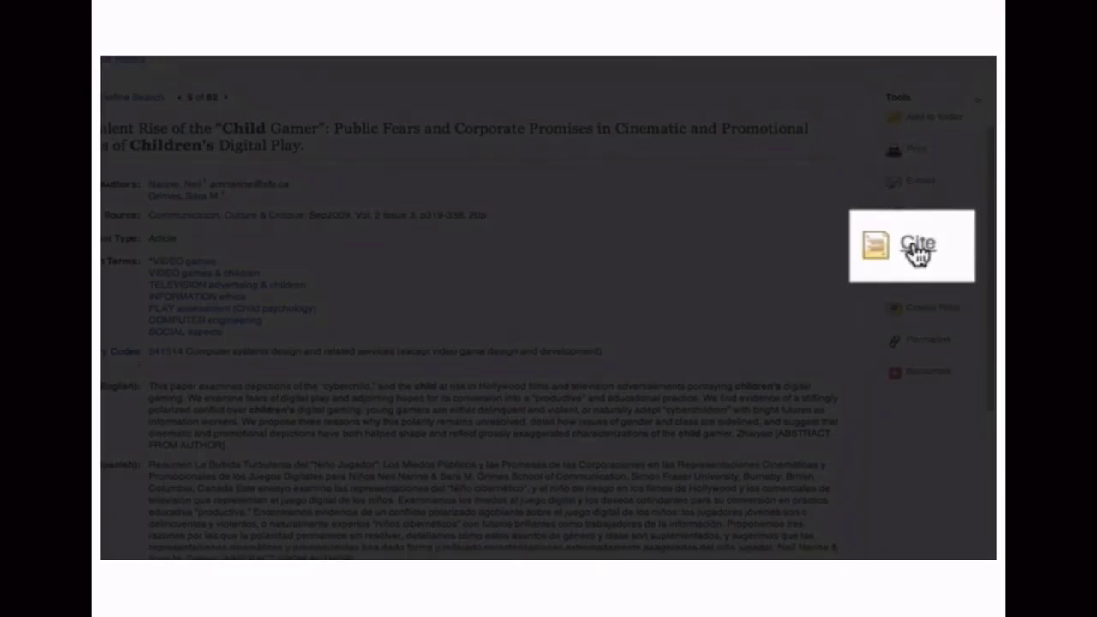
{"action": "left_click", "coordinate": [918, 249]}
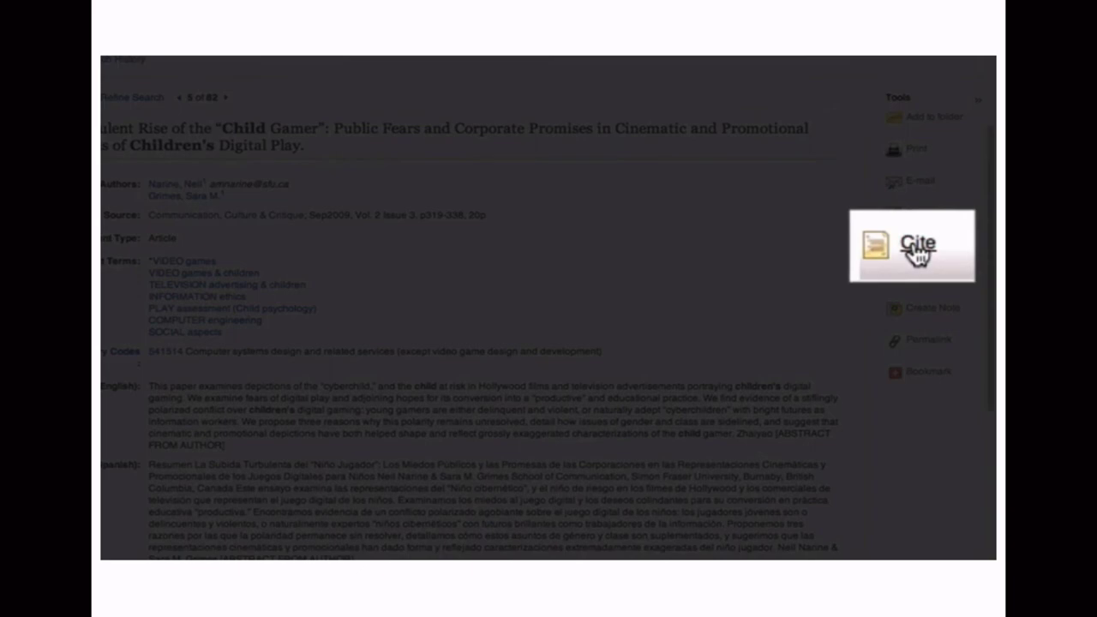
{"action": "scroll", "coordinate": [694, 315], "scroll_direction": "down", "scroll_amount": 5}
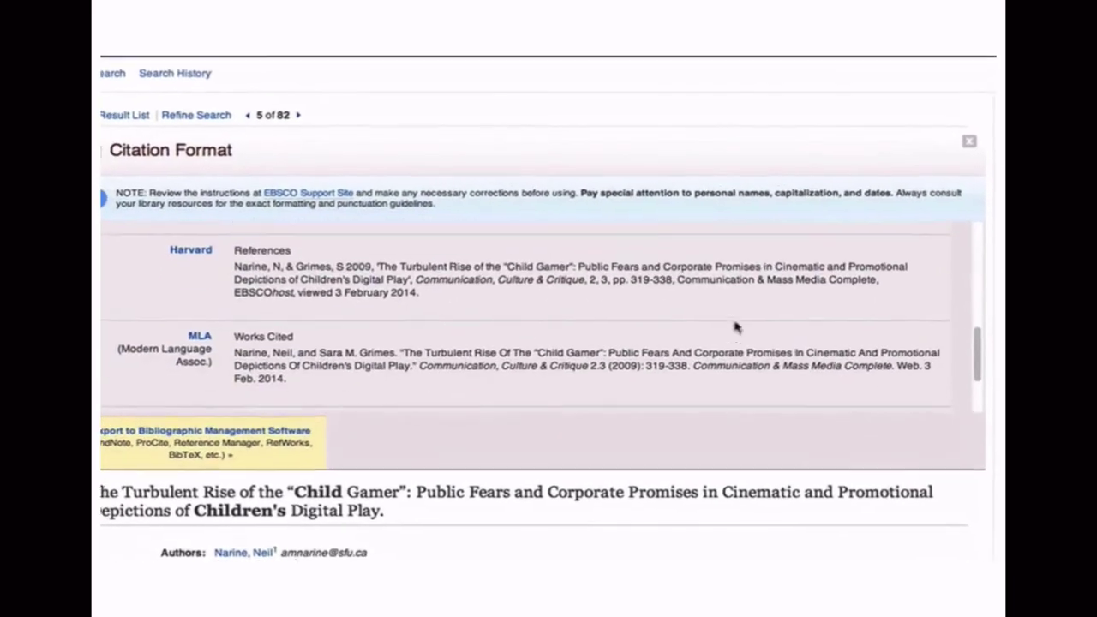